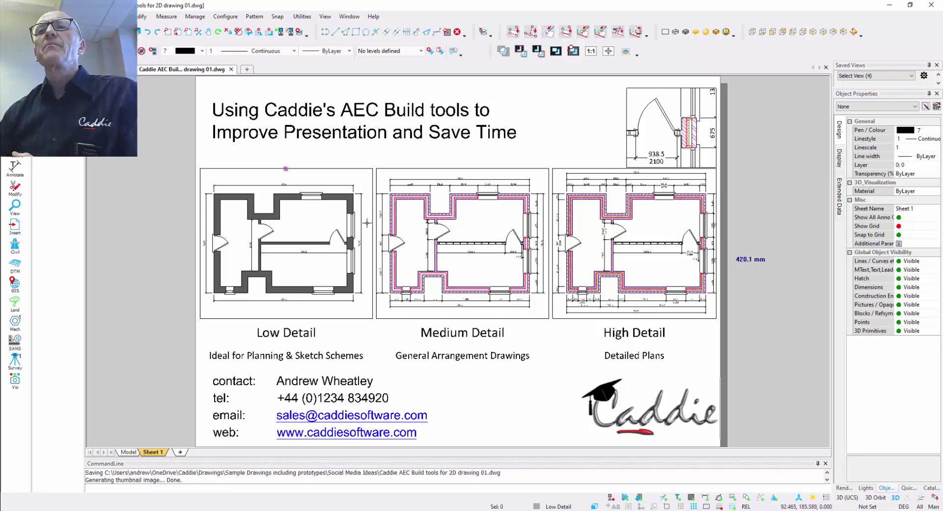
# Bring up the Low Detail saved view, followed by the Medium Detail saved view, to compare the two floor plans.
pyautogui.click(875, 76)
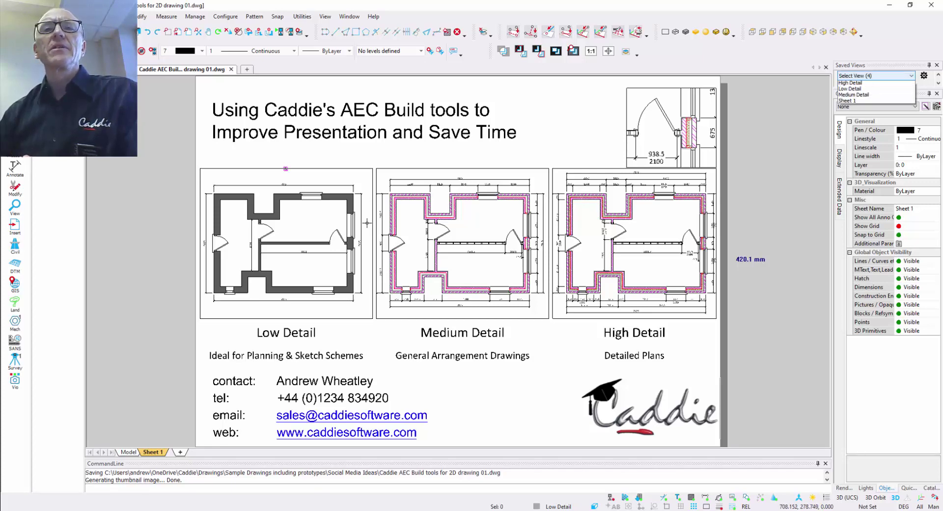
pyautogui.click(865, 90)
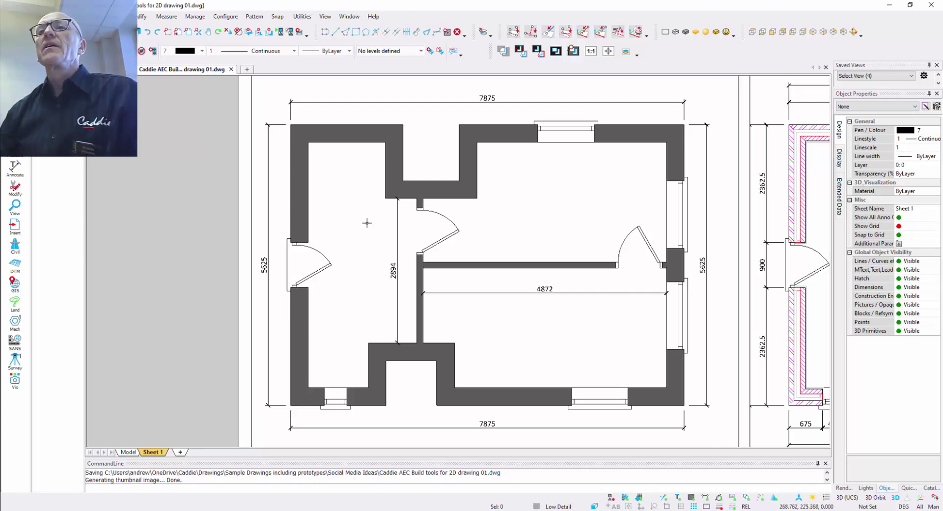
pyautogui.click(875, 75)
pyautogui.press('Down')
pyautogui.press('Down')
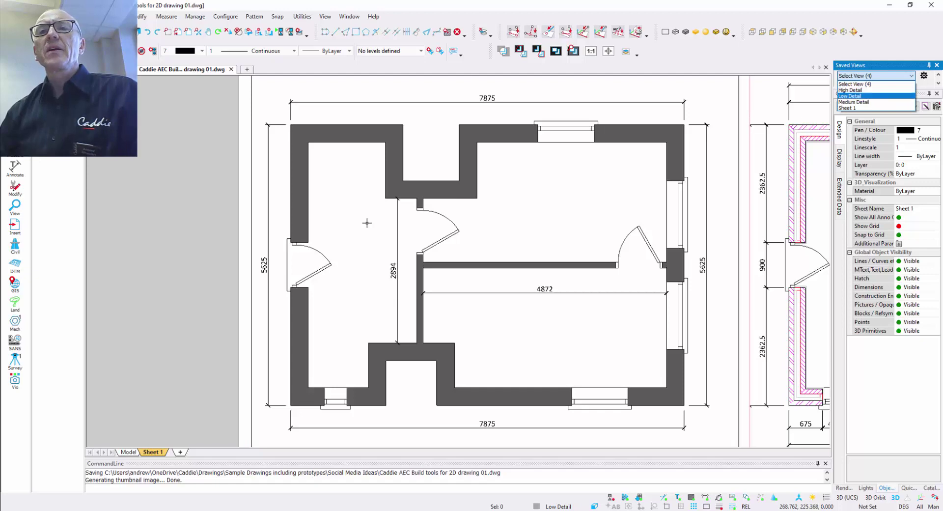
pyautogui.press('Return')
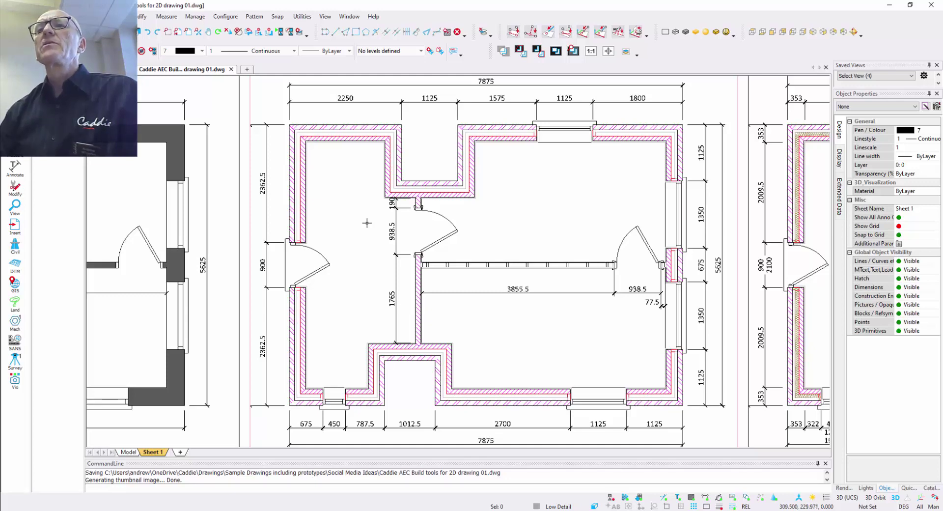
# Examine the High Detail saved view and the enlarged door and wall detail above it, ending on the Sheet 1 view.
pyautogui.click(875, 75)
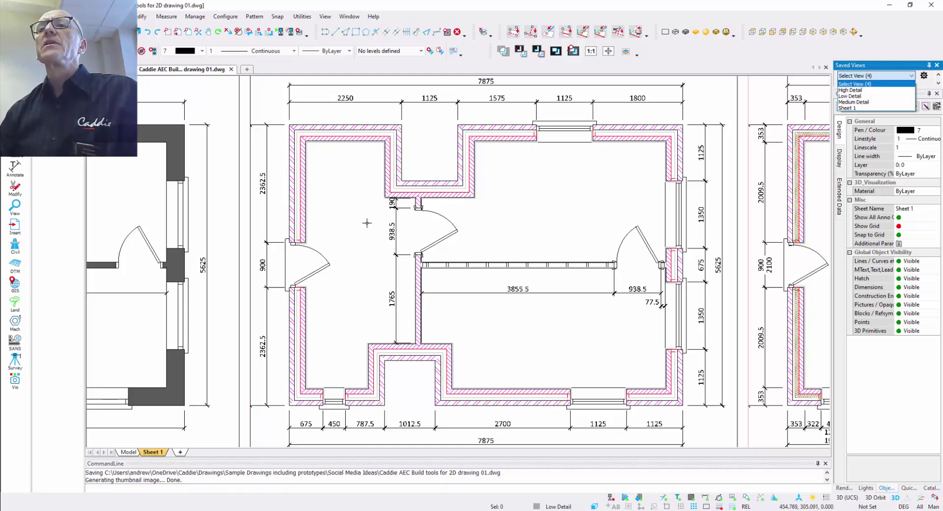
pyautogui.click(850, 95)
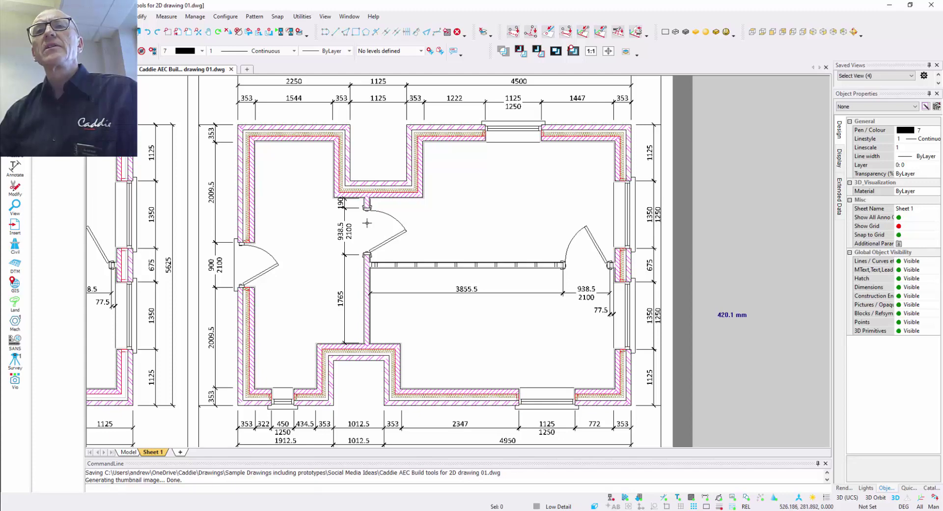
pyautogui.moveTo(367, 223)
pyautogui.mouseDown(button='middle')
pyautogui.moveTo(378, 315)
pyautogui.moveTo(366, 415)
pyautogui.moveTo(370, 337)
pyautogui.mouseUp(button='middle')
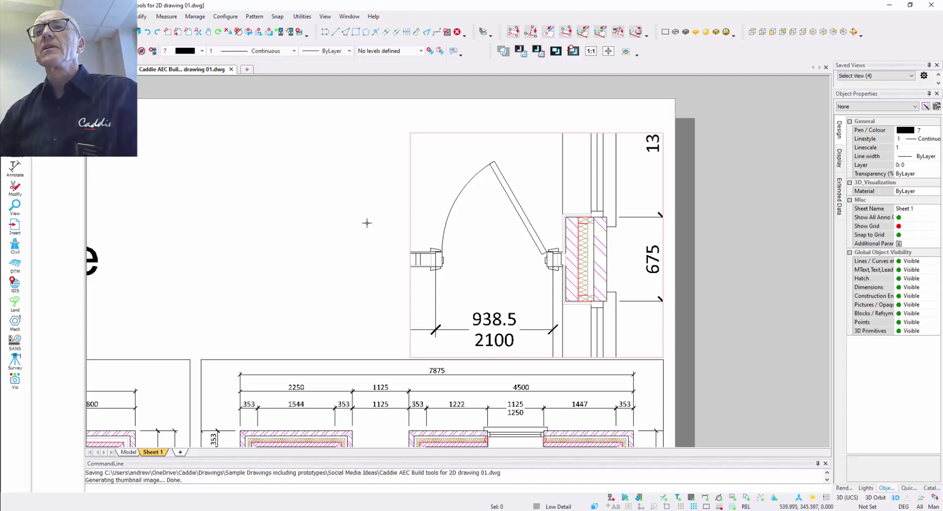
pyautogui.click(912, 76)
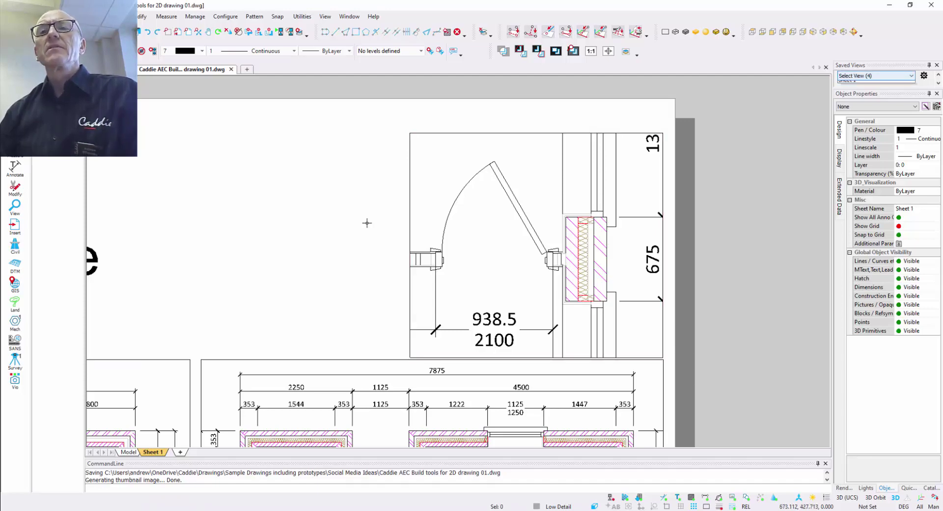
pyautogui.press('Down')
pyautogui.press('Down')
pyautogui.press('Return')
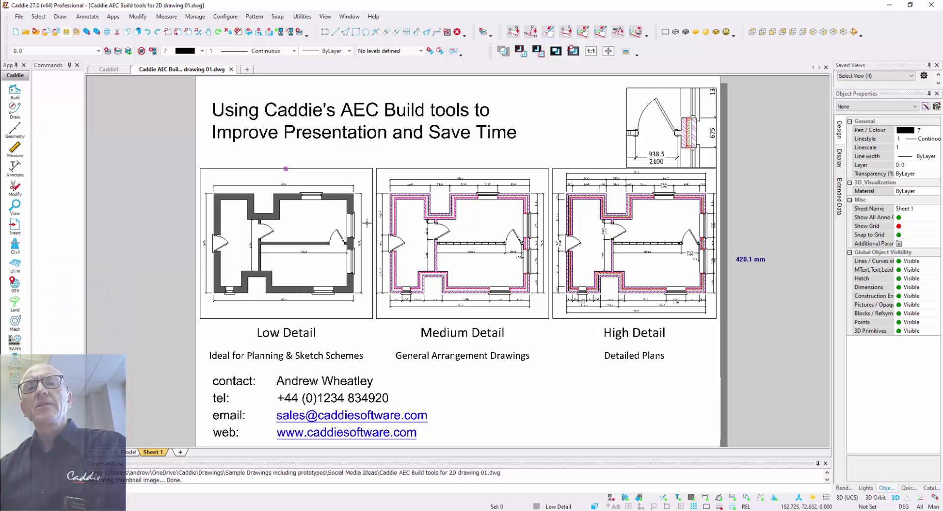
# In the model's plan view, draw a seven-point zigzag polyline from the upper-right room into the room below, and check it on Sheet 1.
pyautogui.click(129, 452)
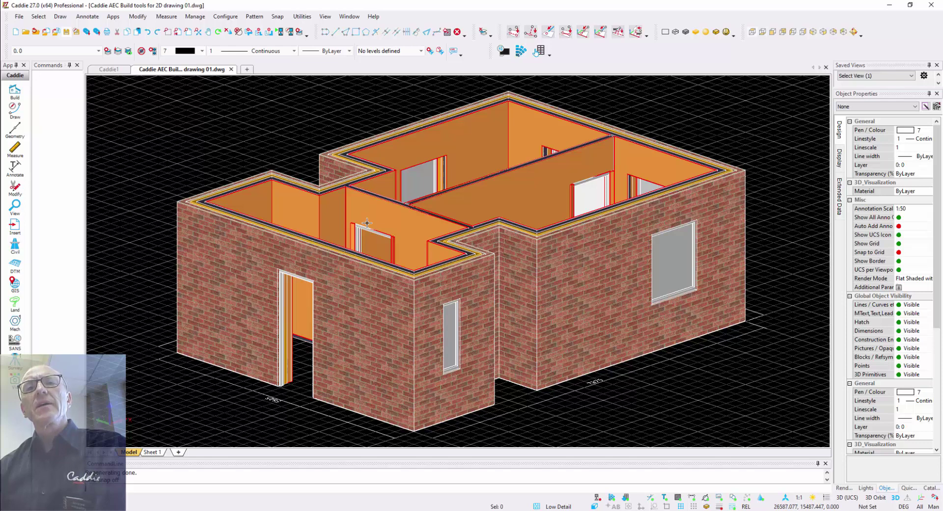
pyautogui.click(753, 31)
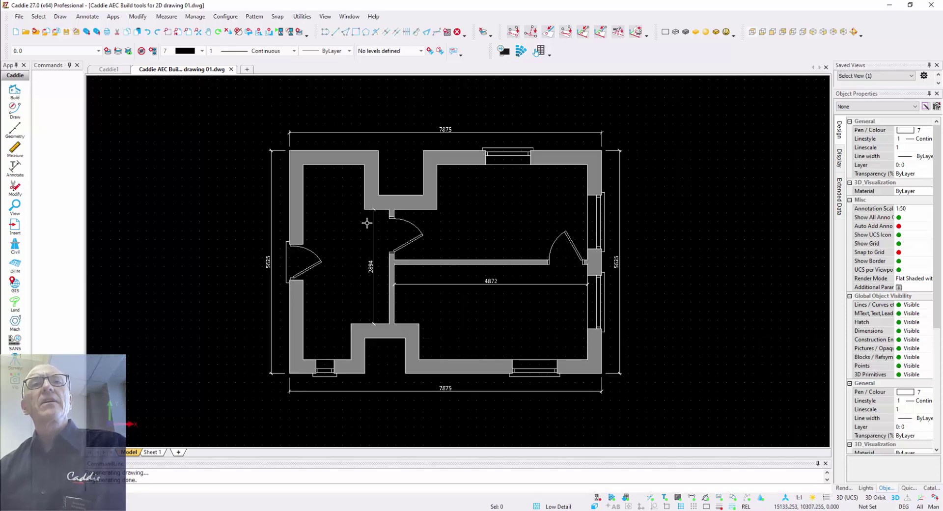
pyautogui.click(15, 109)
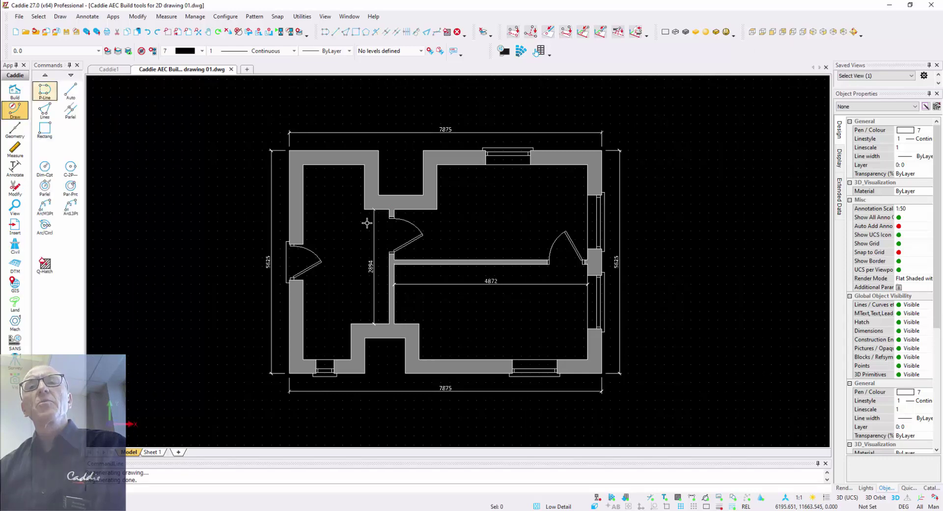
pyautogui.click(45, 90)
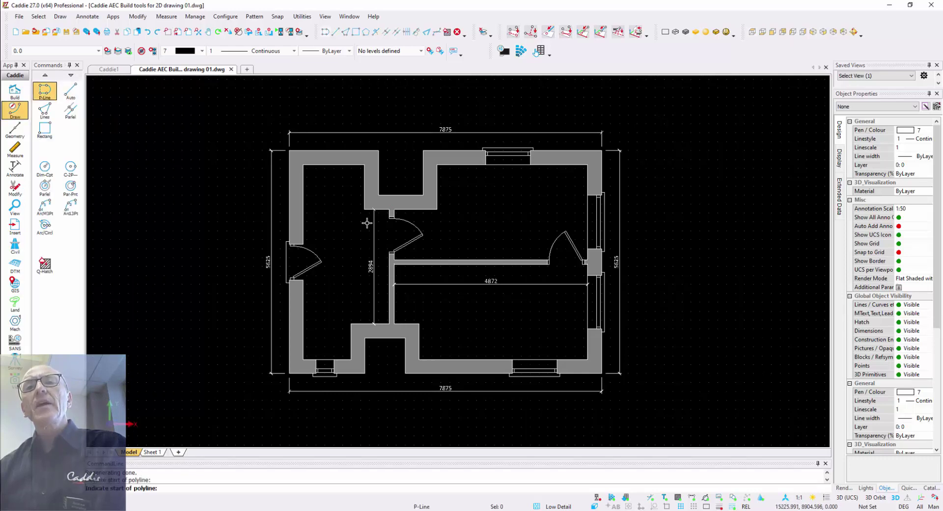
pyautogui.click(447, 242)
pyautogui.click(473, 189)
pyautogui.click(488, 234)
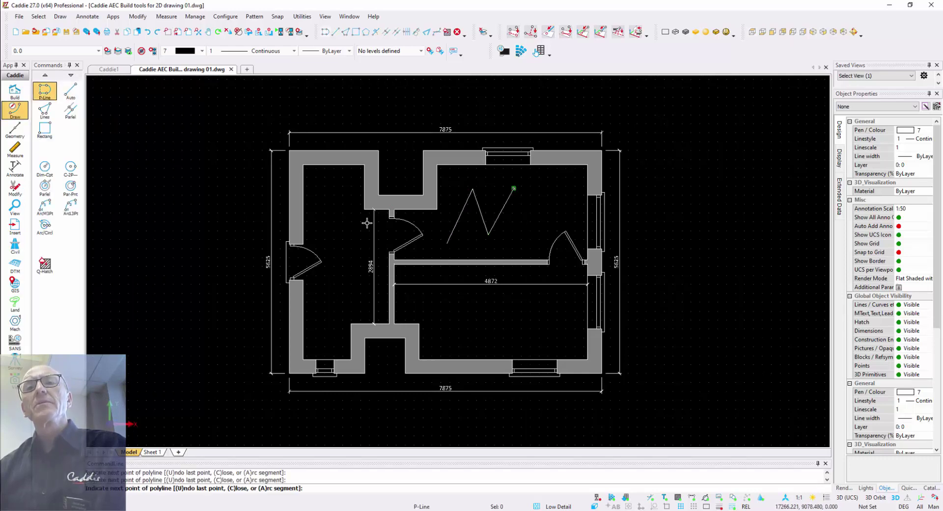
pyautogui.click(514, 189)
pyautogui.click(528, 236)
pyautogui.click(544, 193)
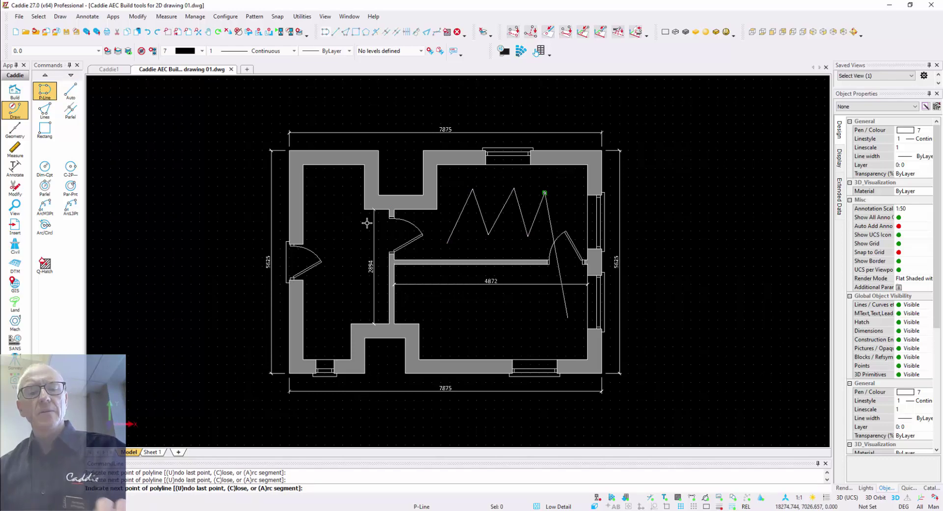
pyautogui.click(567, 318)
pyautogui.press('Escape')
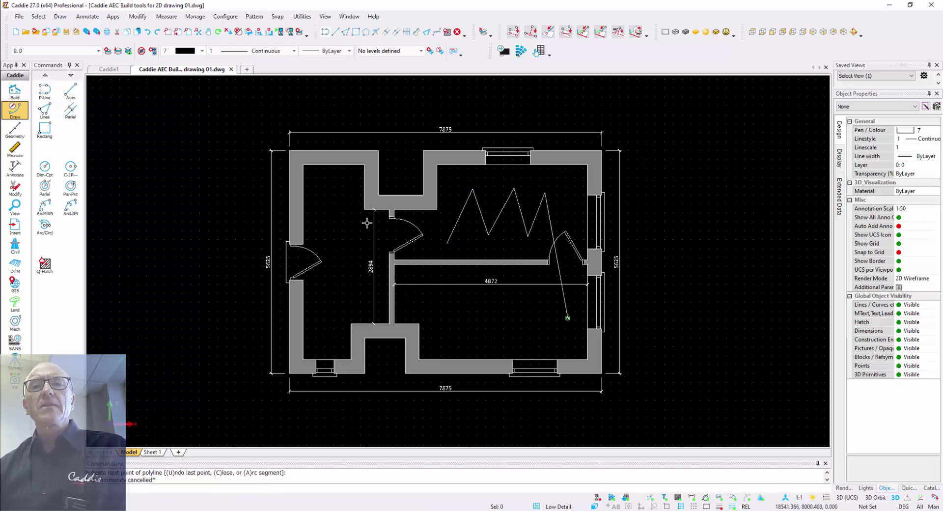
pyautogui.click(153, 452)
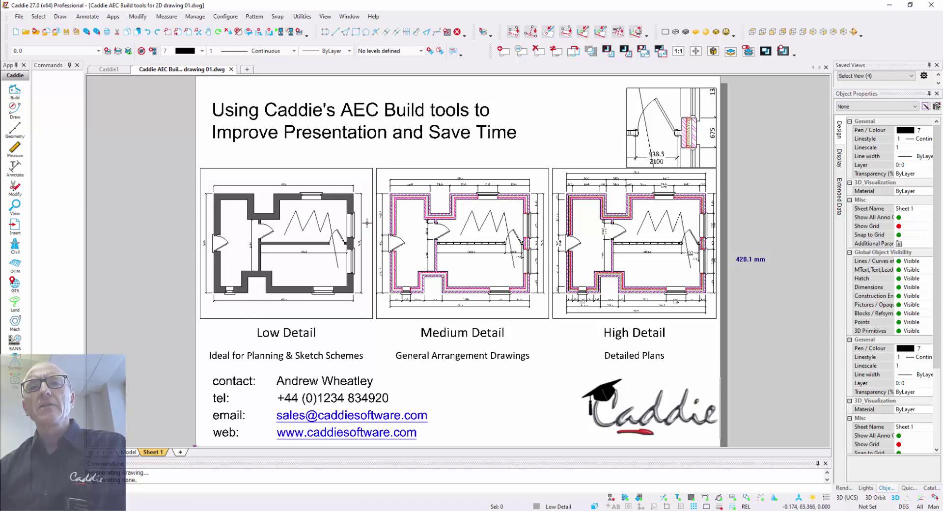
# In the model, move the 1125 wide window in the lower exterior wall to about 692 mm from the recess corner and inspect it on Sheet 1.
pyautogui.hotkey('ctrl', 'pageup')
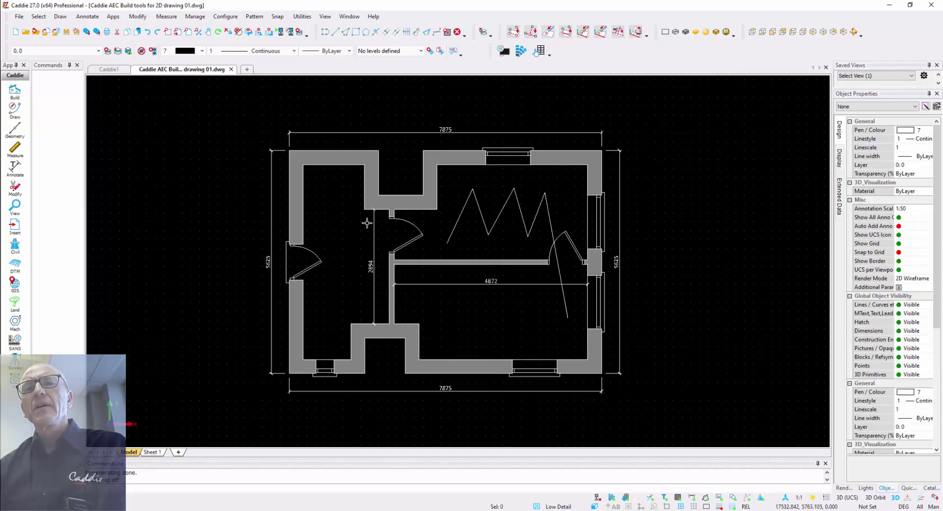
pyautogui.click(535, 372)
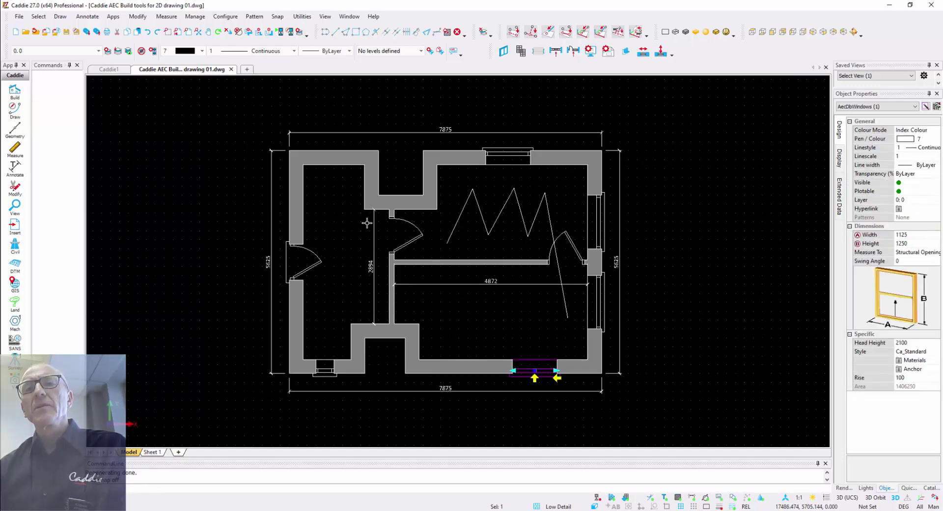
pyautogui.click(534, 371)
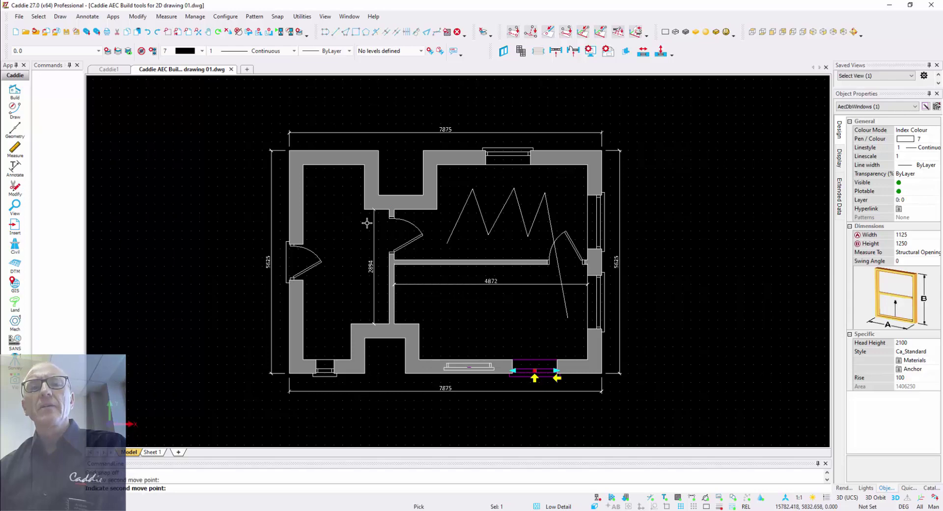
pyautogui.click(469, 369)
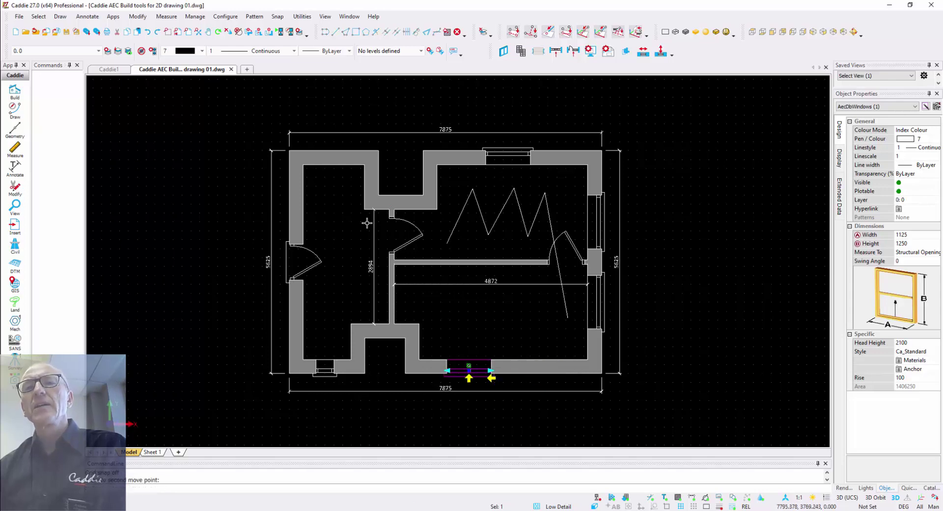
pyautogui.hotkey('ctrl', 'pagedown')
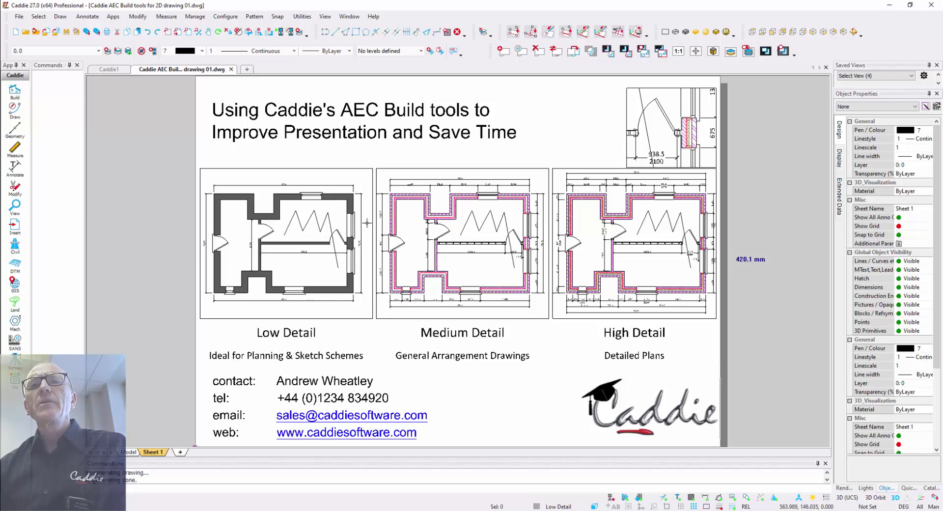
pyautogui.scroll(6, 367, 223)
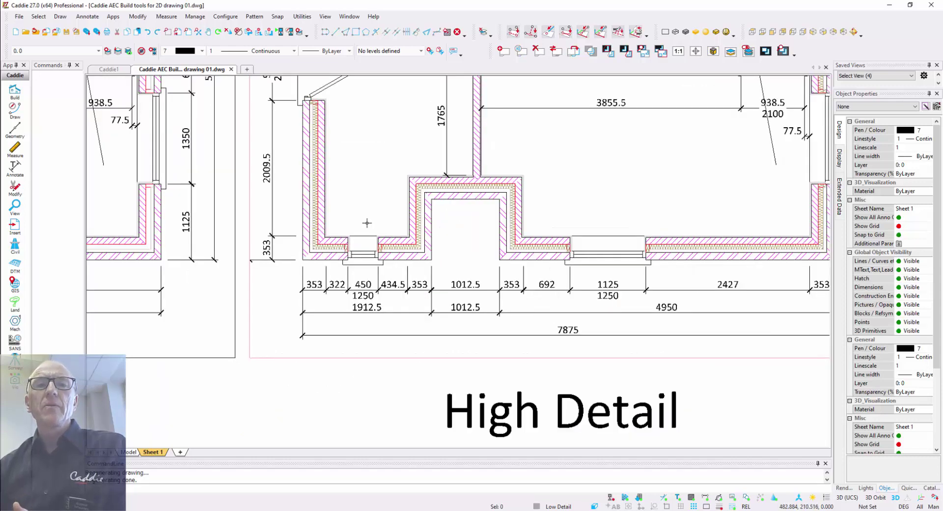
# Select the exterior wall above the zigzag in the model and set the display configuration to Medium Detail.
pyautogui.hotkey('ctrl', 'pageup')
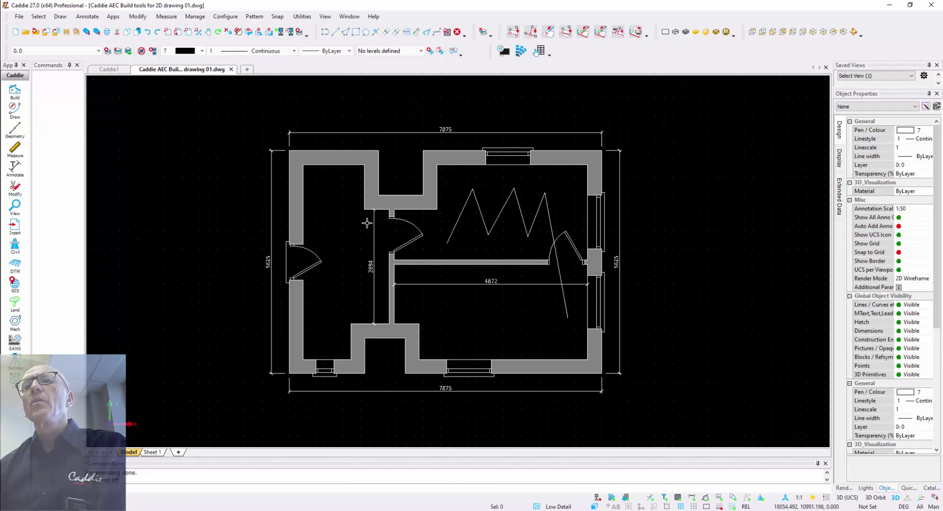
pyautogui.click(560, 157)
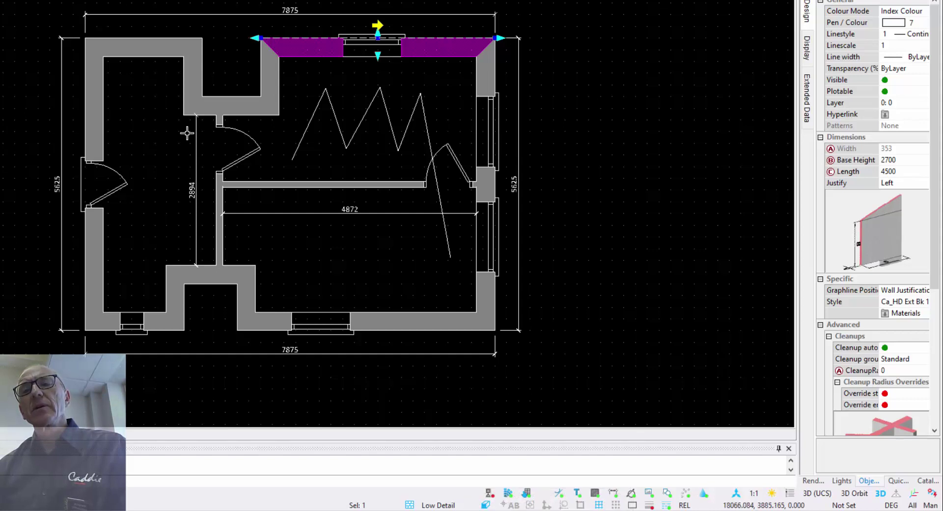
pyautogui.click(438, 505)
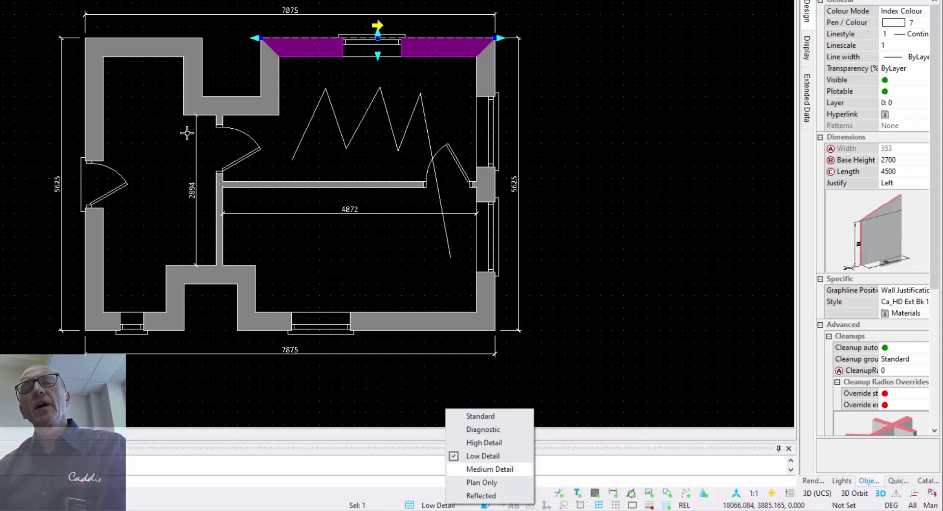
pyautogui.click(490, 469)
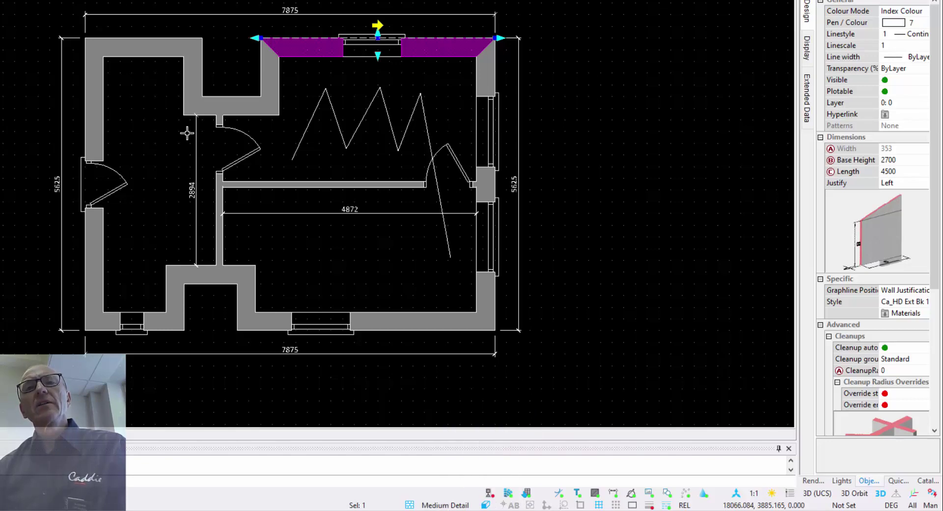
pyautogui.scroll(3, 187, 133)
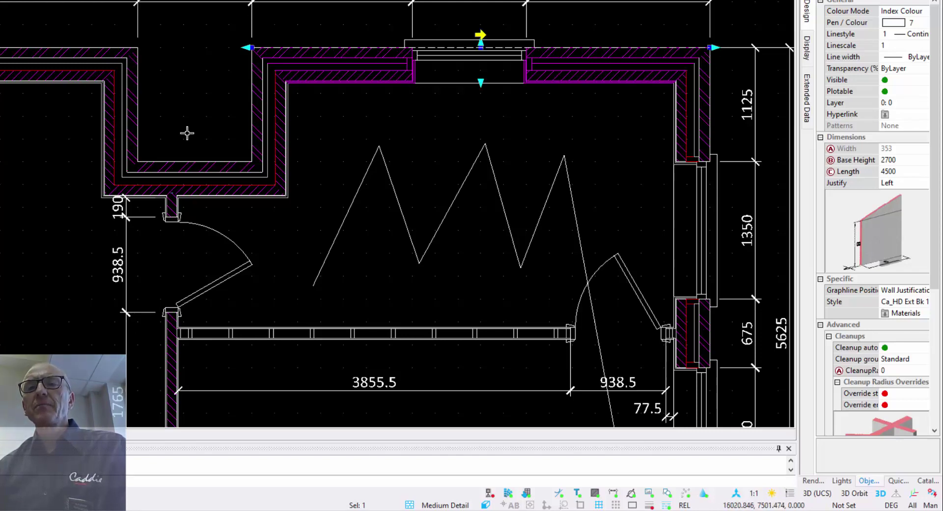
# Set the model's display configuration to High Detail and inspect the wall insulation and added dimensions across the plan.
pyautogui.click(444, 505)
pyautogui.click(484, 446)
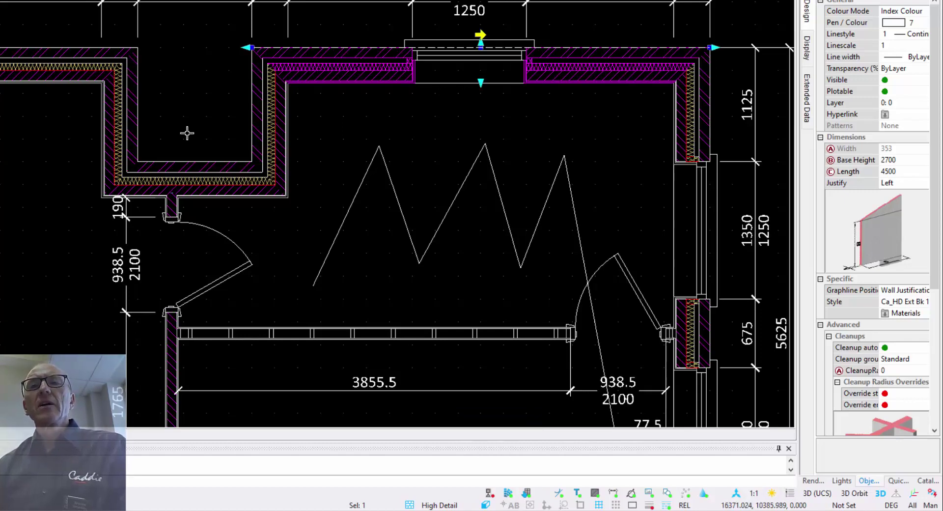
pyautogui.scroll(-3, 186, 132)
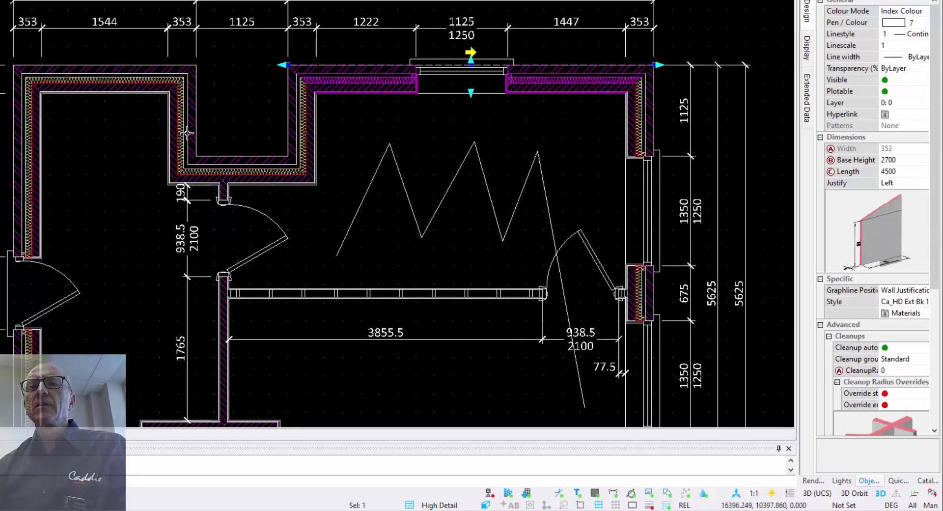
pyautogui.scroll(1, 187, 133)
pyautogui.scroll(-2, 187, 133)
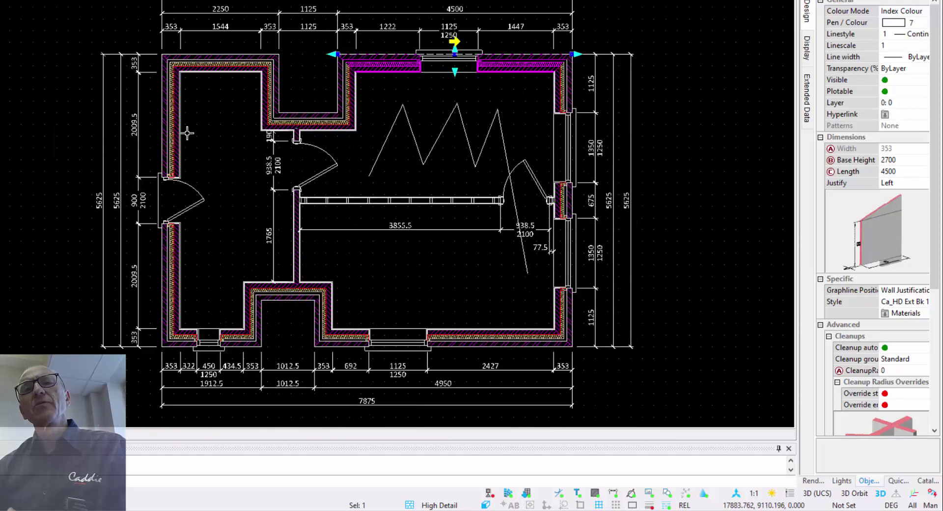
pyautogui.scroll(1, 187, 133)
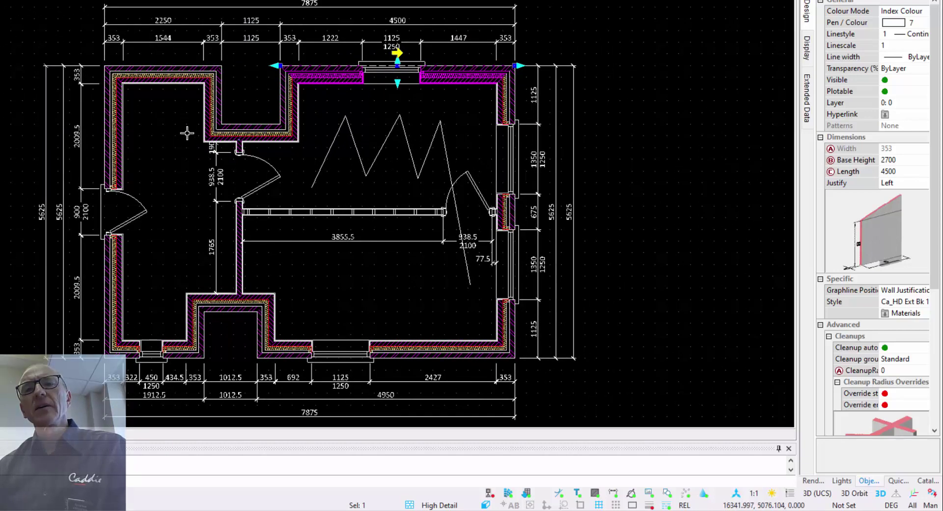
# Move the 1125 wide window in the lower exterior wall to about 861 mm from the plan's inner lower-right corner.
pyautogui.scroll(2, 186, 132)
pyautogui.click(313, 324)
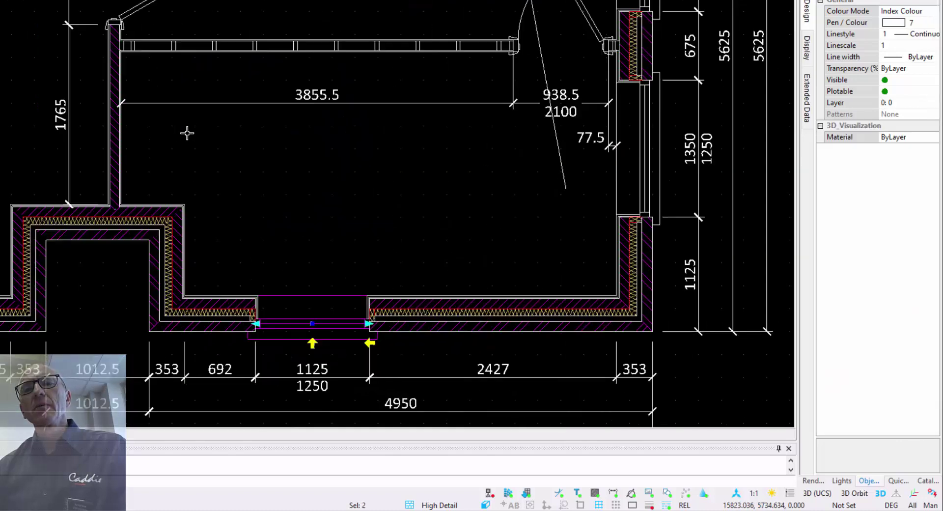
pyautogui.click(313, 324)
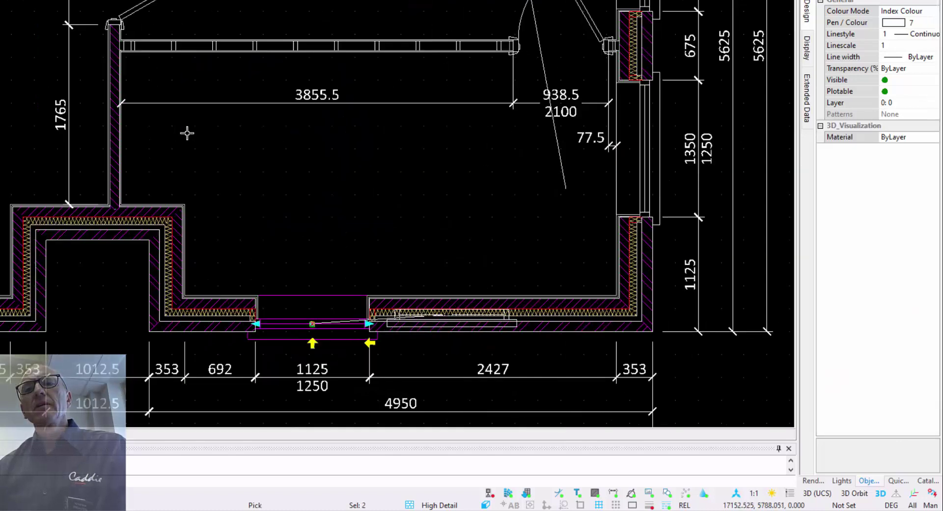
pyautogui.click(471, 313)
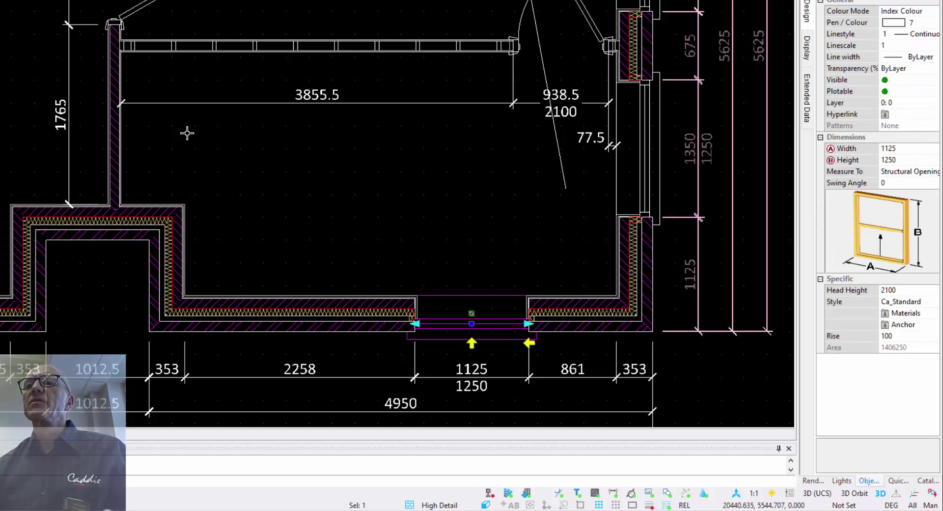
# Set the height of the 1125 wide window in the lower exterior wall to 1550 and deselect it.
pyautogui.doubleClick(890, 160)
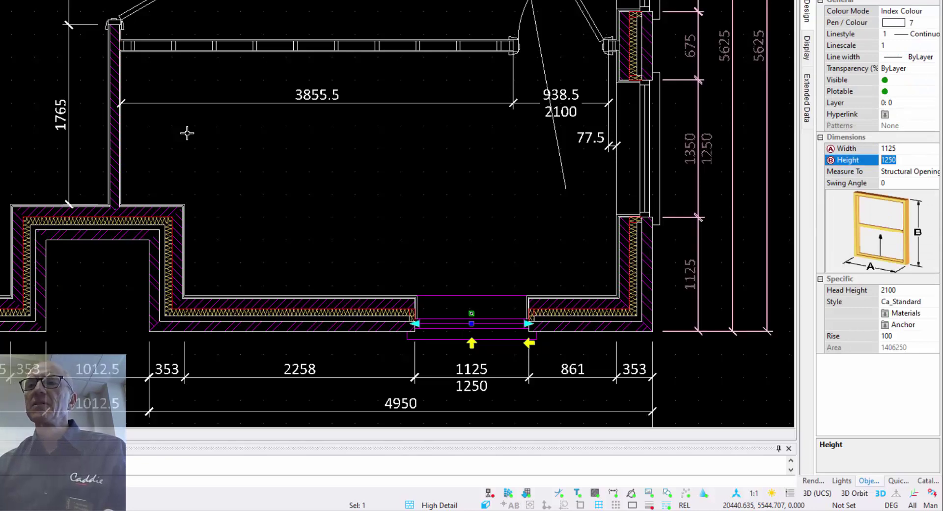
pyautogui.write('1550')
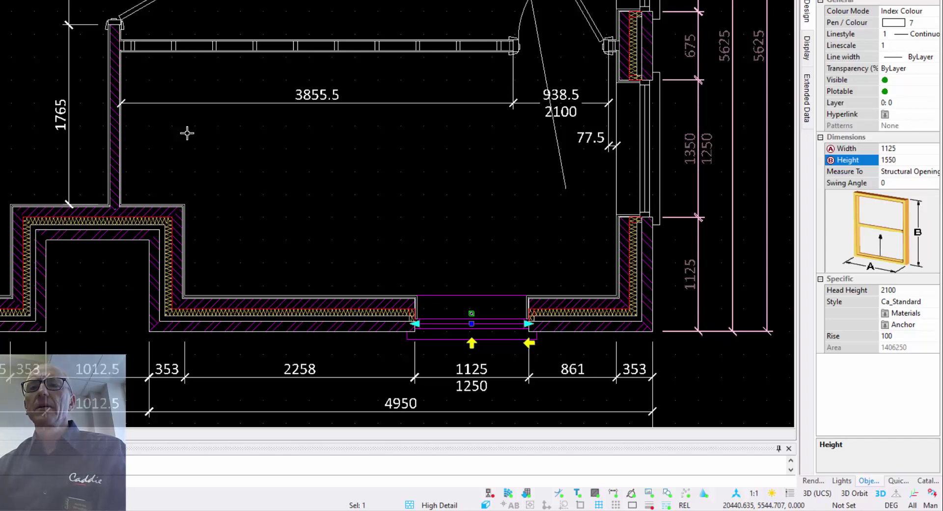
pyautogui.press('Return')
pyautogui.press('Escape')
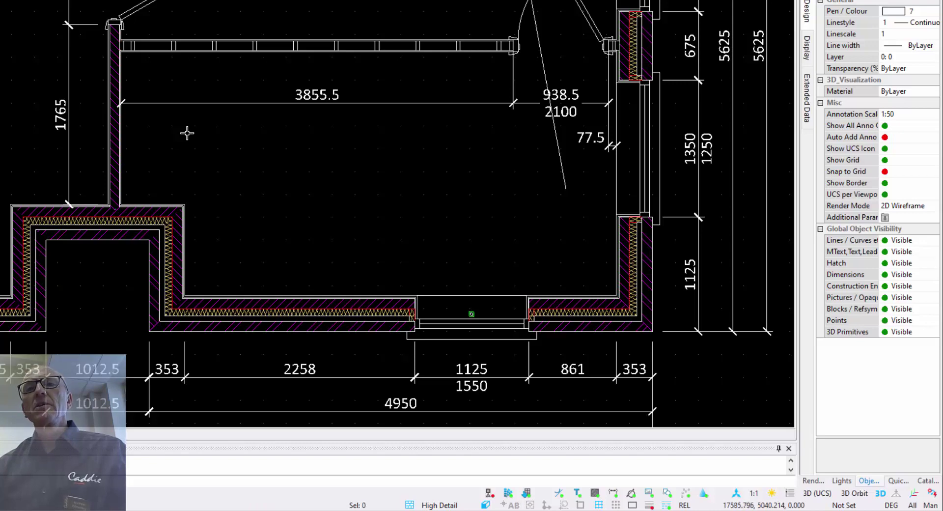
pyautogui.scroll(-1, 403, 229)
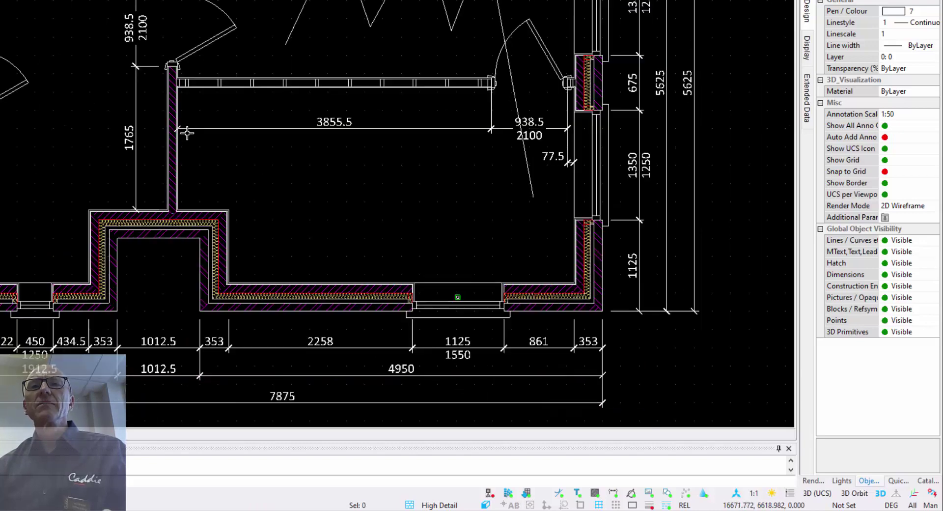
pyautogui.scroll(-1, 403, 231)
pyautogui.moveTo(377, 176)
pyautogui.mouseDown(button='middle')
pyautogui.moveTo(317, 213)
pyautogui.moveTo(334, 227)
pyautogui.mouseUp(button='middle')
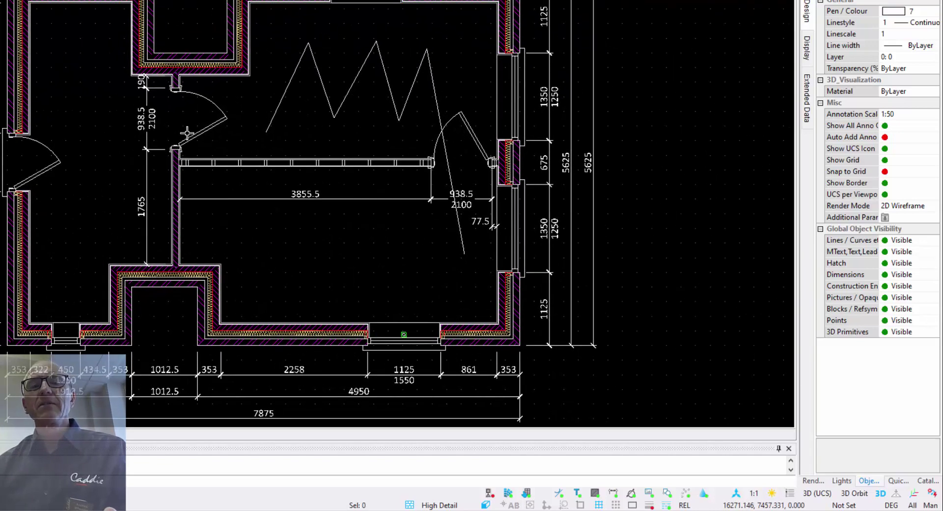
pyautogui.scroll(-1, 334, 228)
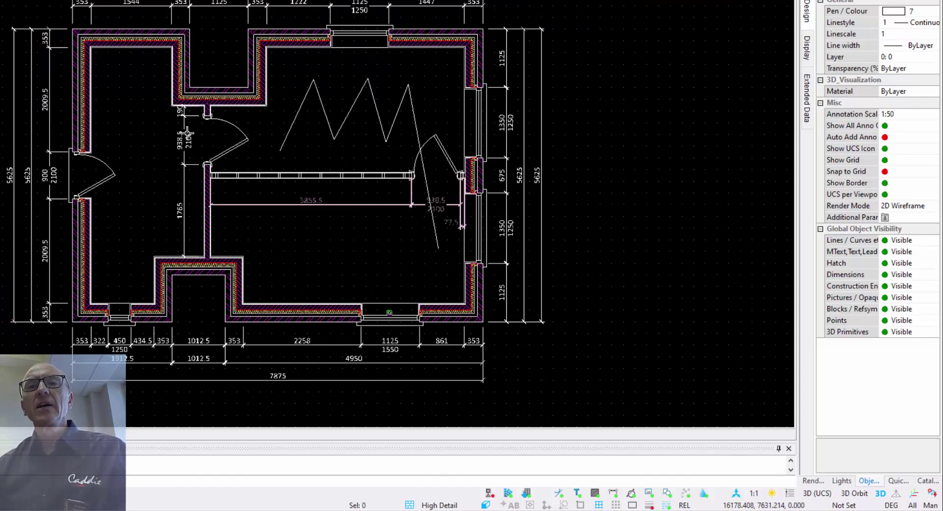